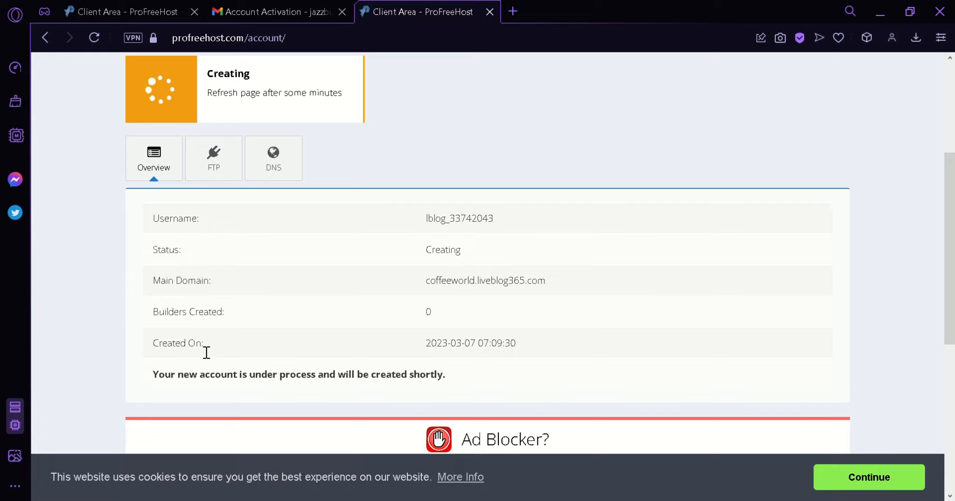
# Review the hosting account's FTP, DNS, password-change and account-closing sections
pyautogui.click(229, 174)
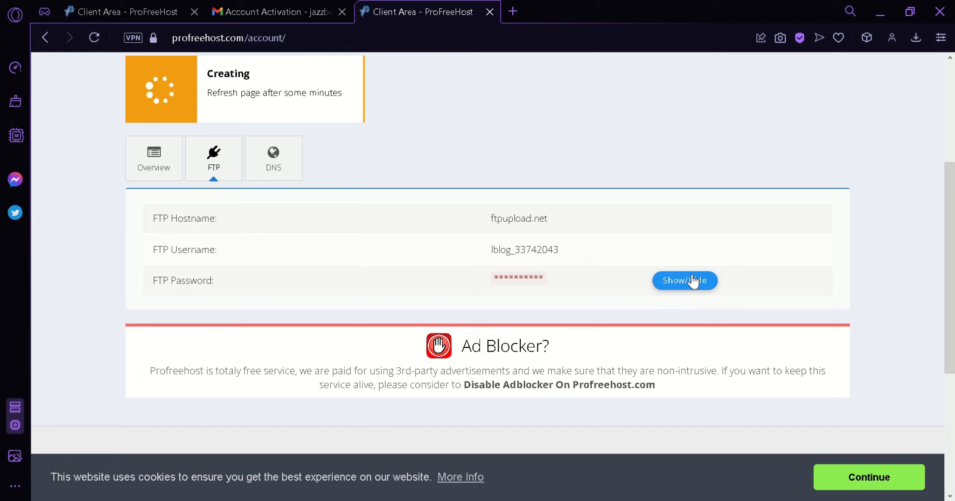
pyautogui.click(292, 163)
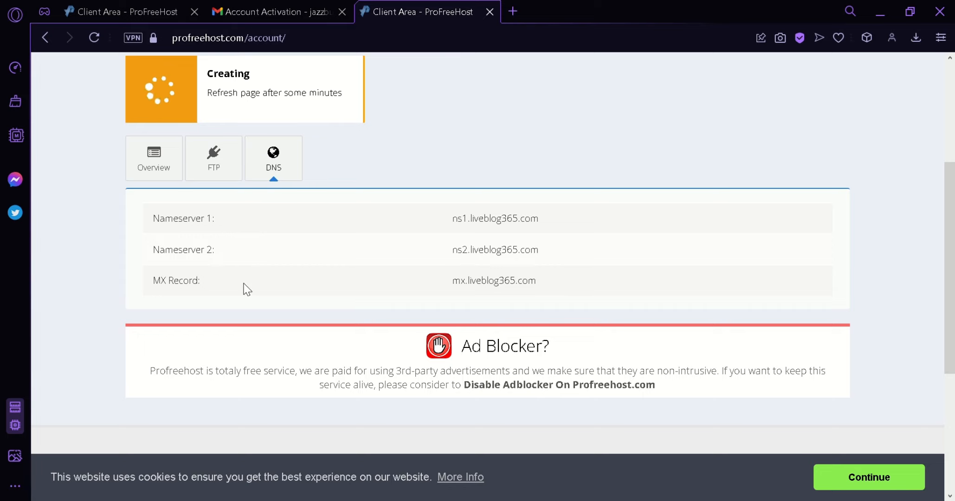
pyautogui.scroll(1, 245, 288)
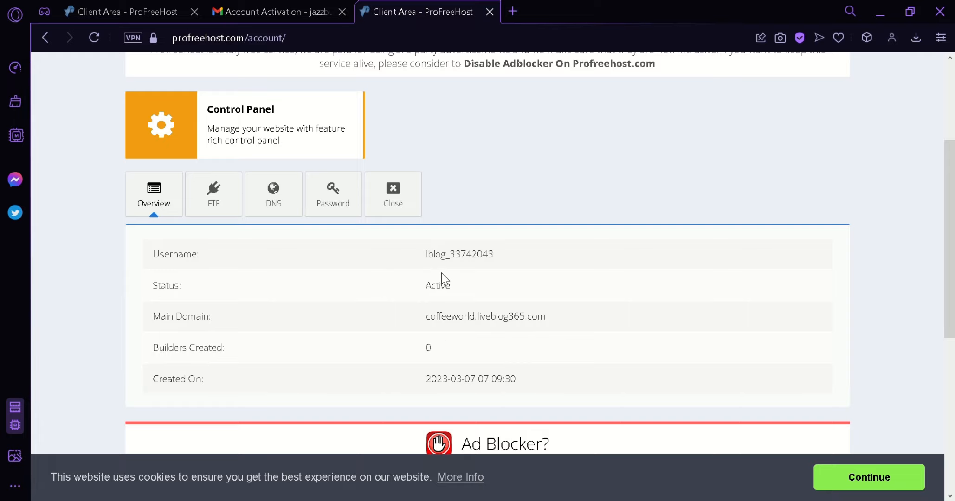
pyautogui.click(351, 205)
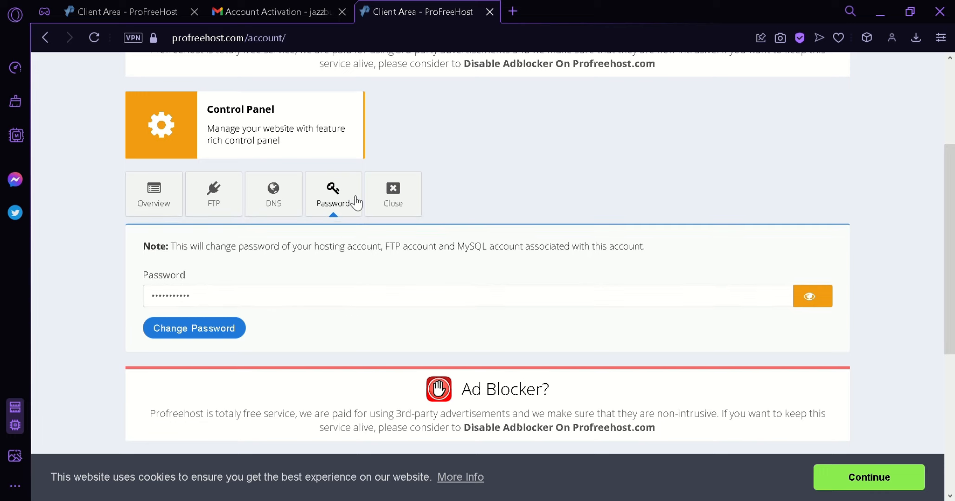
pyautogui.click(388, 190)
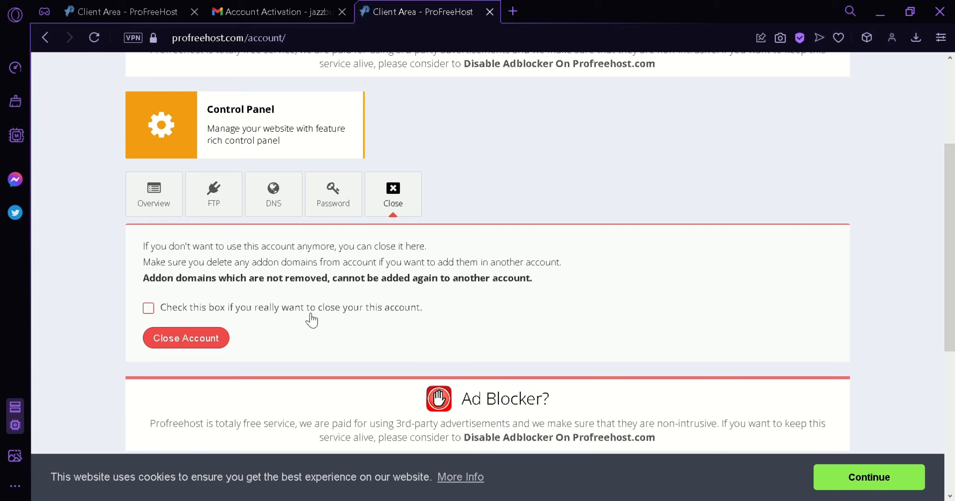
# Open the hosting account's control panel and approve receiving service notification emails
pyautogui.click(283, 116)
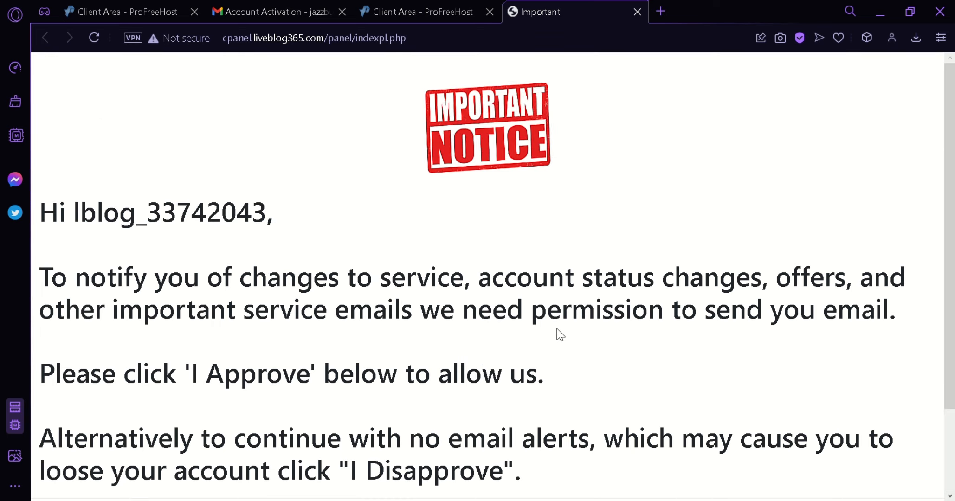
pyautogui.scroll(-2, 594, 284)
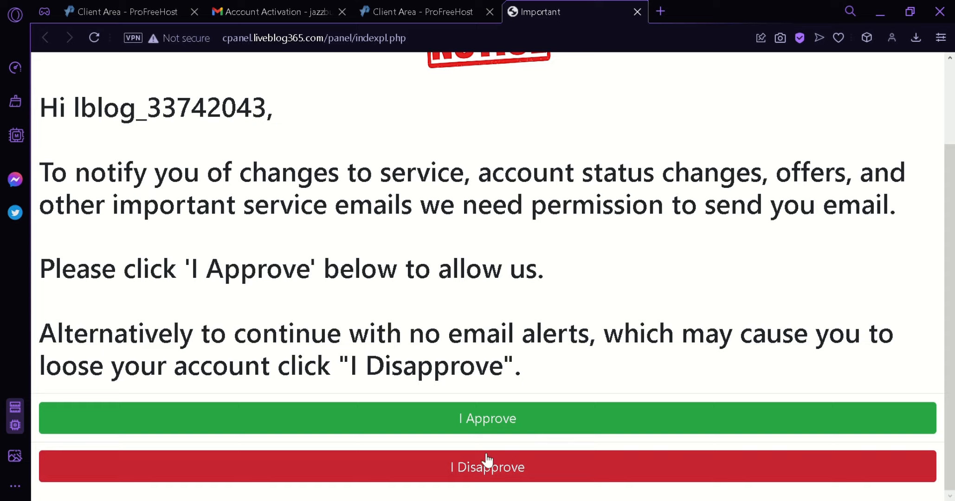
pyautogui.click(485, 429)
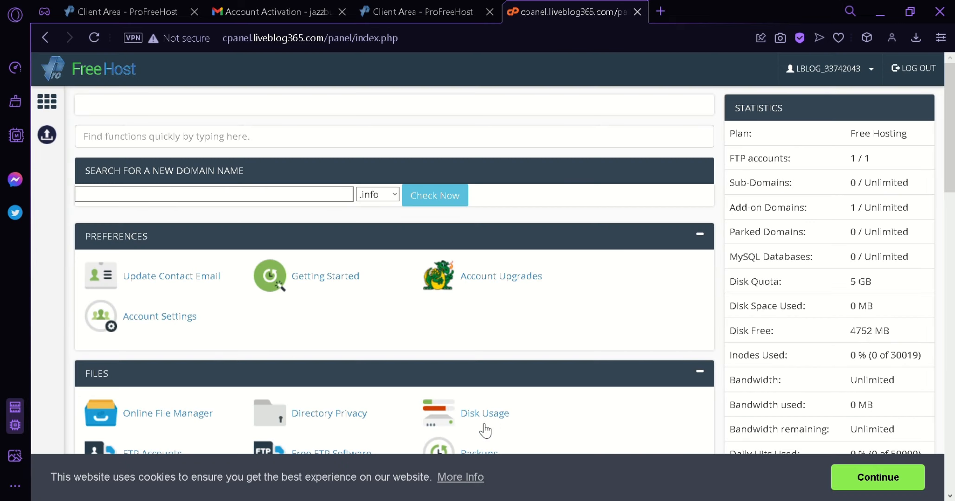
# Look through the control panel's function sections and the hosting account statistics
pyautogui.scroll(-6, 507, 322)
pyautogui.scroll(6, 510, 324)
pyautogui.scroll(-3, 371, 204)
pyautogui.scroll(-6, 260, 236)
pyautogui.scroll(-3, 448, 292)
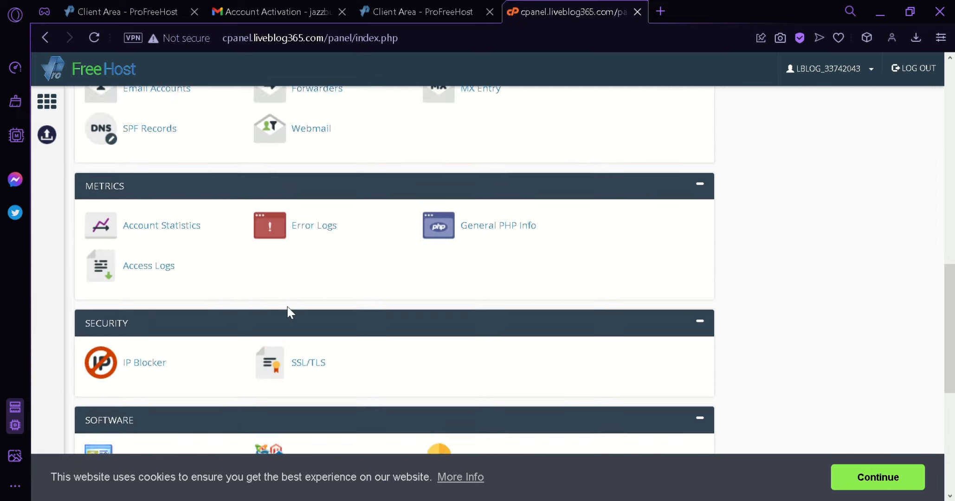
pyautogui.scroll(9, 464, 325)
pyautogui.scroll(3, 606, 329)
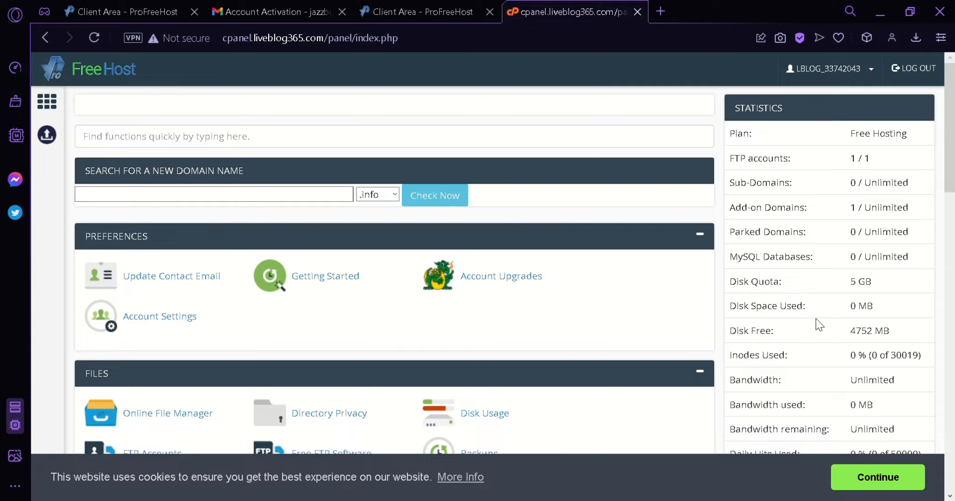
# Open the Softaculous Apps Installer from the control panel's software section and start a WordPress installation
pyautogui.moveTo(950, 139); pyautogui.dragTo(949, 416)
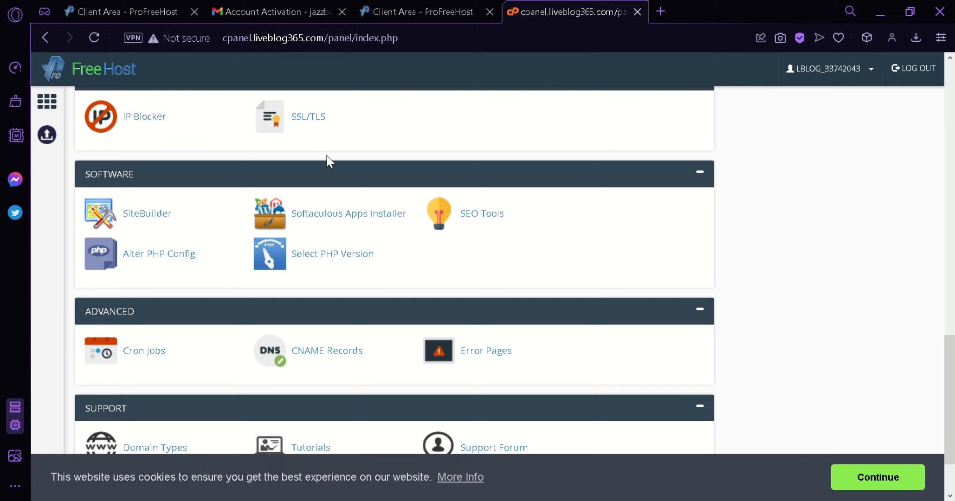
pyautogui.click(369, 222)
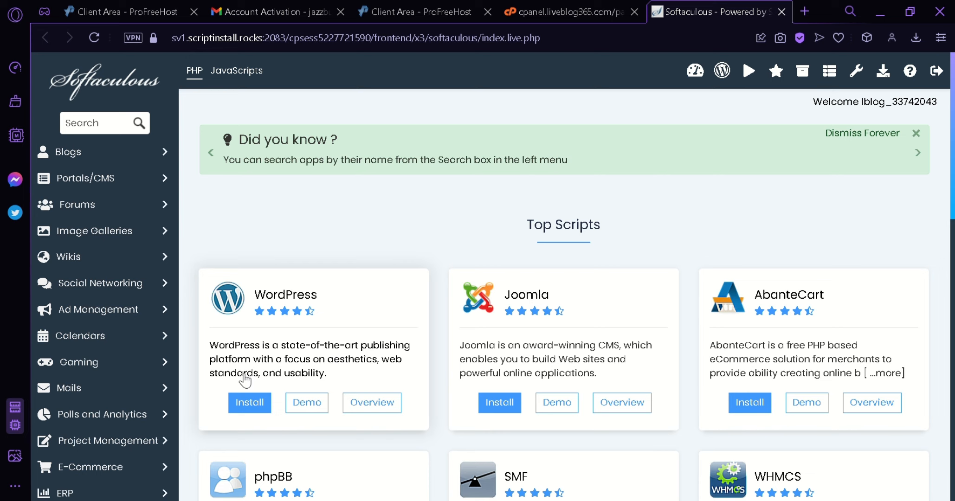
pyautogui.click(250, 402)
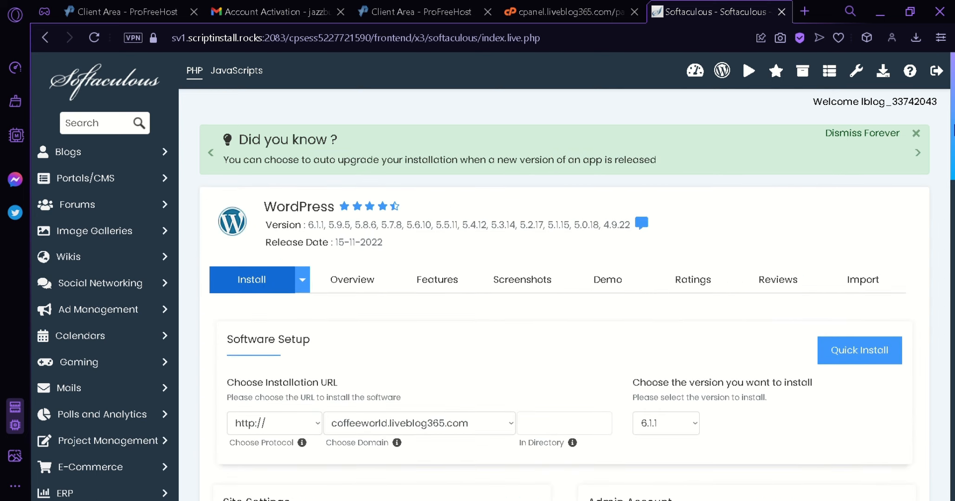
# Review the WordPress installation form, covering the installation URL, site settings, admin account, language, plugins and theme options
pyautogui.scroll(-3, 267, 408)
pyautogui.moveTo(954, 192); pyautogui.dragTo(954, 210)
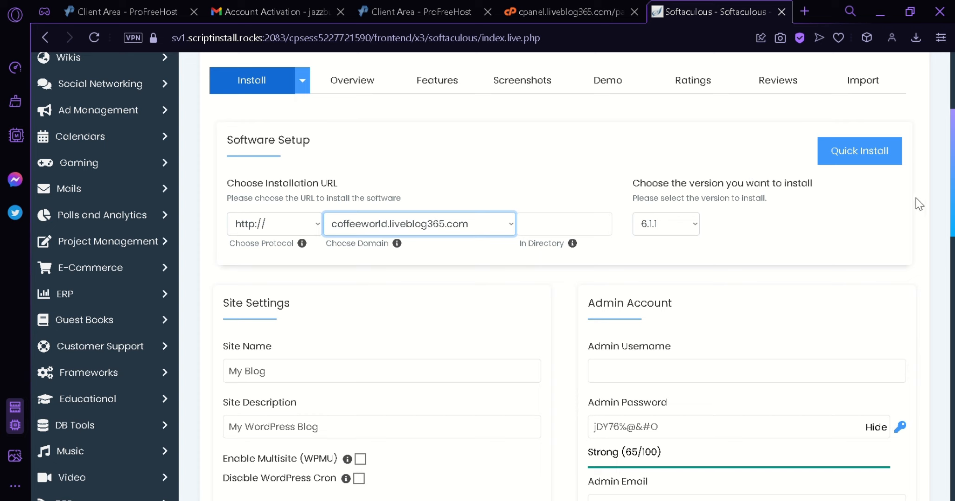
pyautogui.scroll(-2, 950, 184)
pyautogui.scroll(-1, 950, 185)
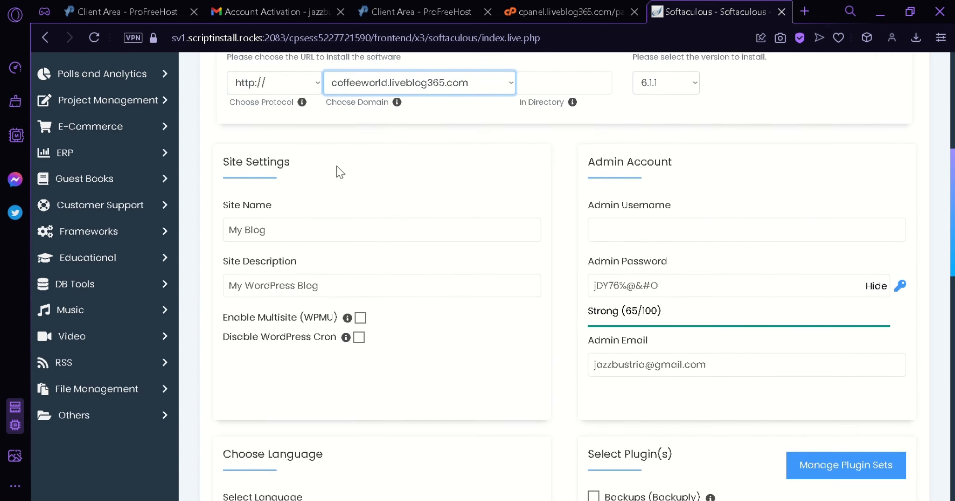
pyautogui.click(301, 236)
pyautogui.click(662, 227)
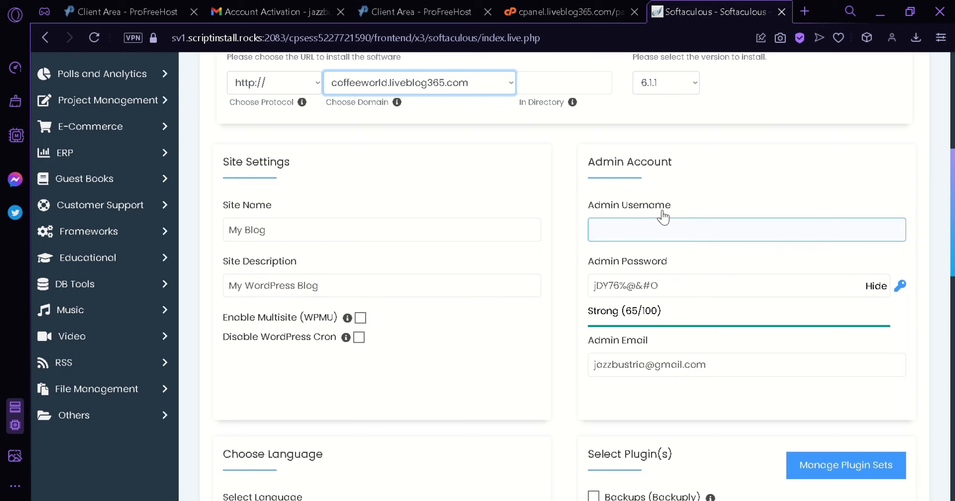
pyautogui.moveTo(953, 206); pyautogui.dragTo(953, 267)
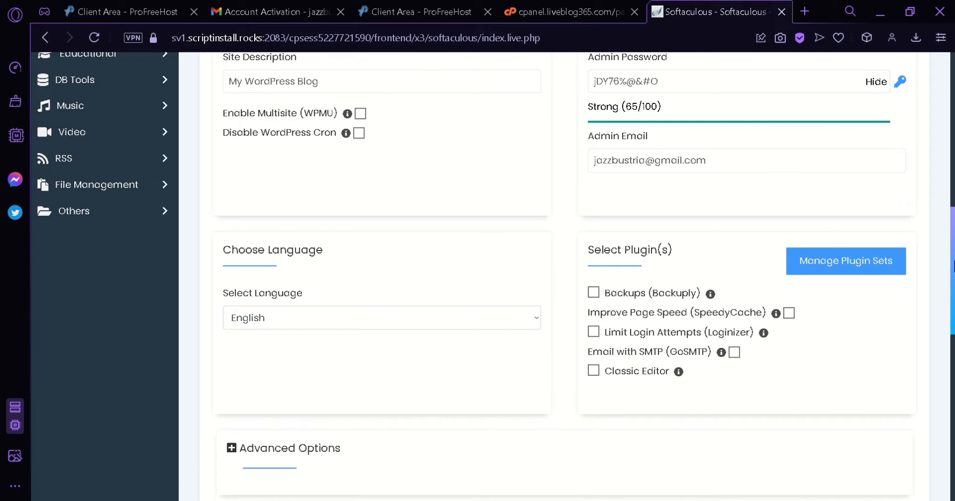
pyautogui.scroll(-1, 784, 242)
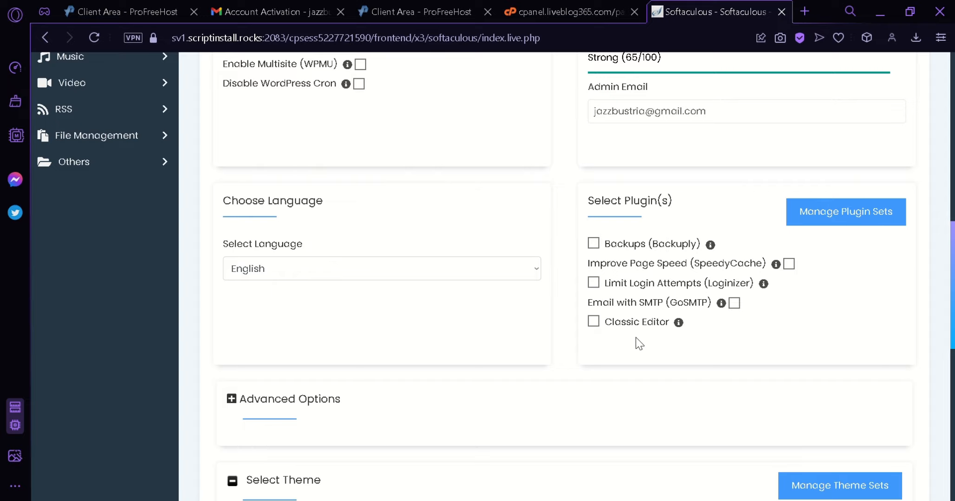
pyautogui.moveTo(952, 304); pyautogui.dragTo(950, 399)
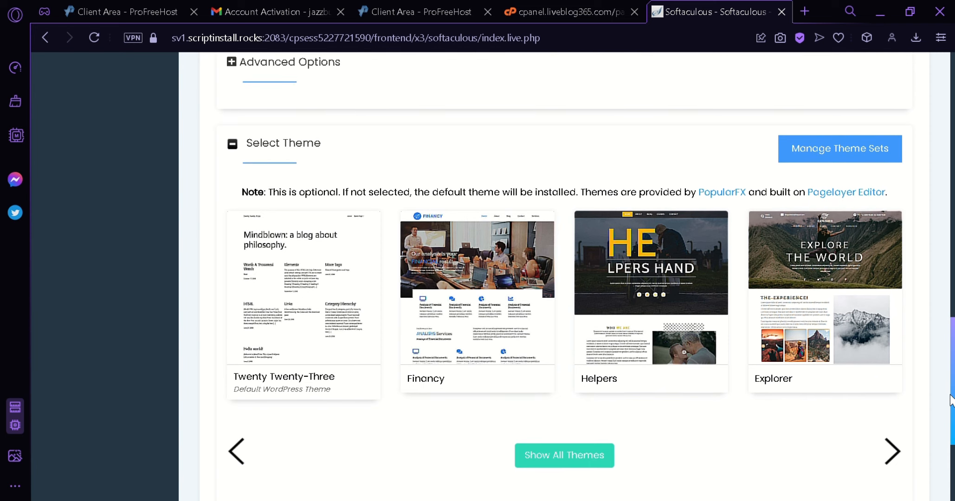
pyautogui.scroll(3, 476, 284)
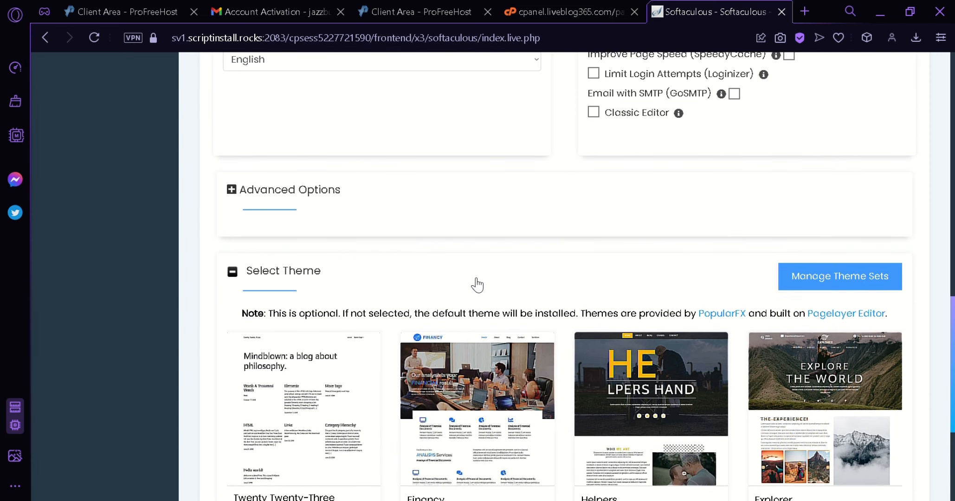
pyautogui.scroll(-4, 513, 270)
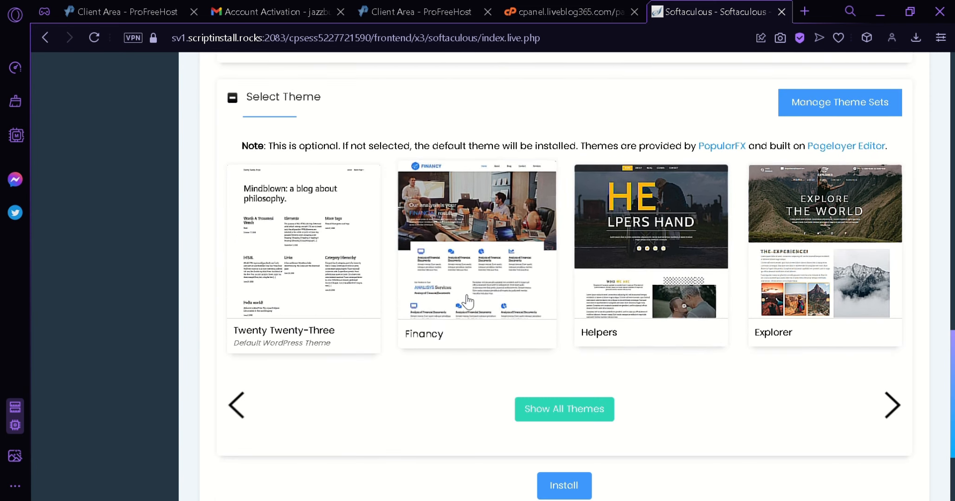
# Browse all available themes and select Artville for the WordPress installation, accepting the use of its demo images
pyautogui.click(567, 417)
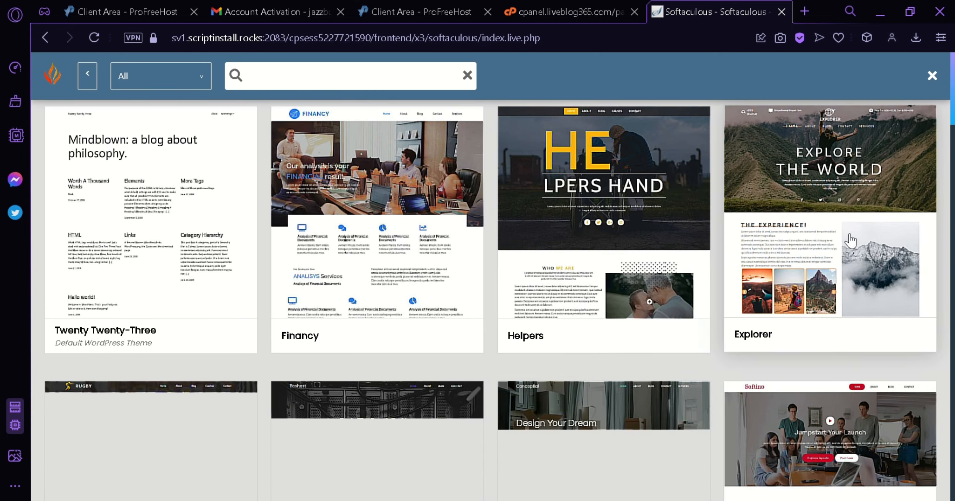
pyautogui.scroll(-3, 492, 297)
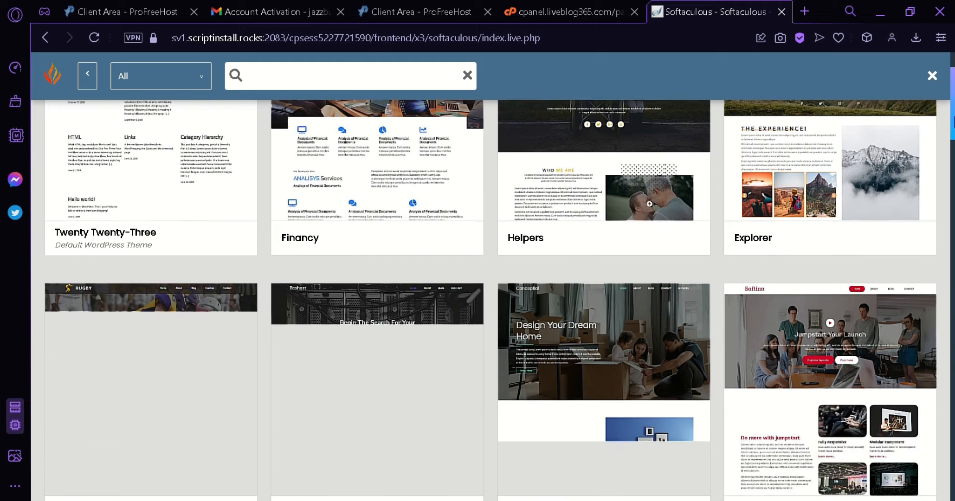
pyautogui.moveTo(954, 123); pyautogui.dragTo(953, 269)
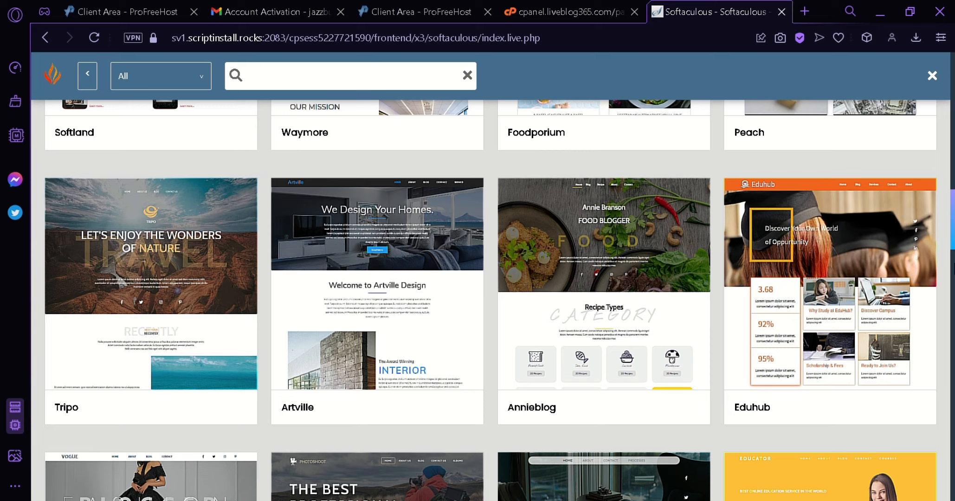
pyautogui.click(357, 282)
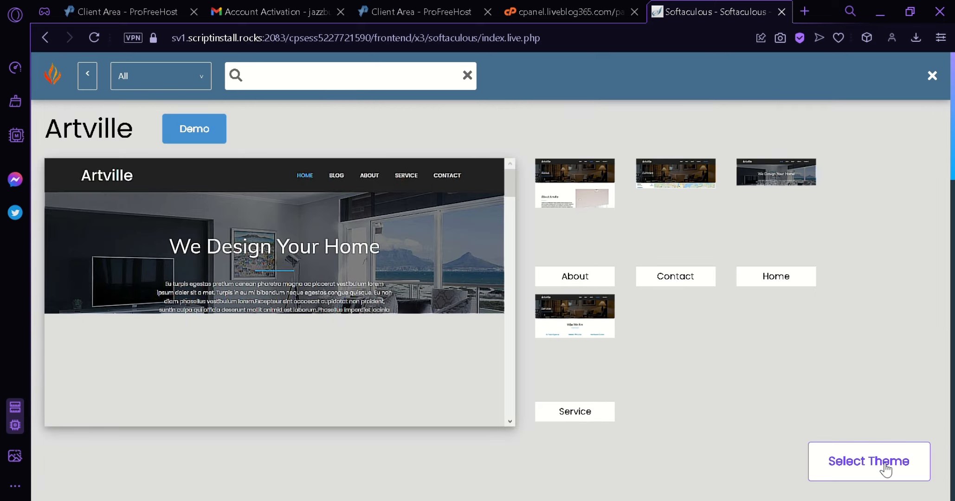
pyautogui.click(885, 467)
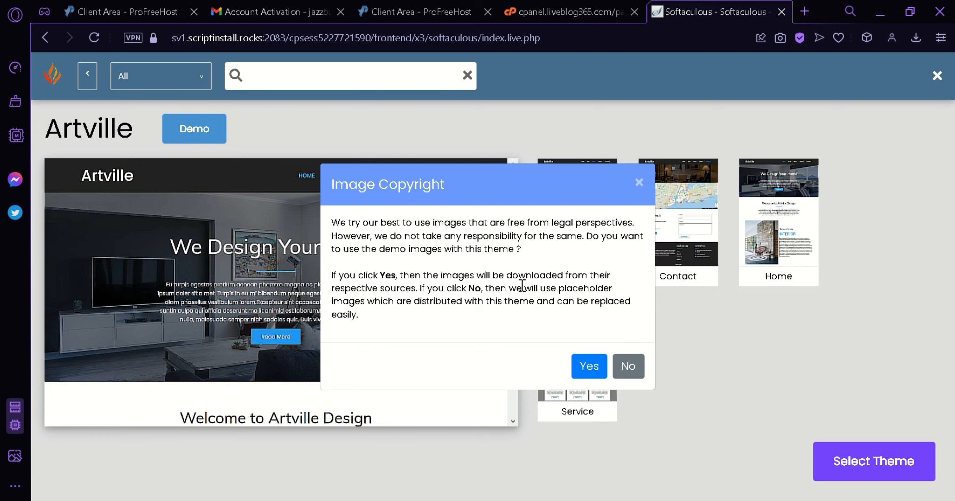
pyautogui.click(588, 366)
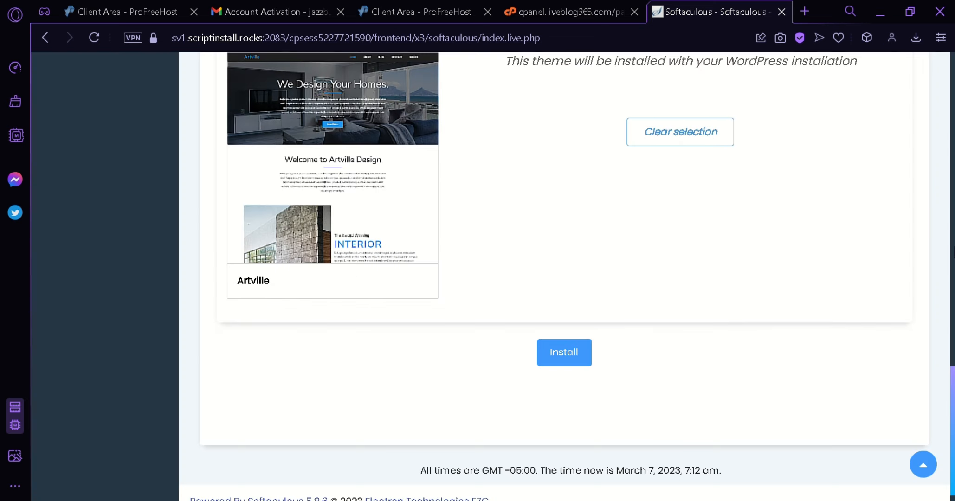
# Check the selected theme and install WordPress on coffeeworld.liveblog365.com
pyautogui.scroll(2, 477, 224)
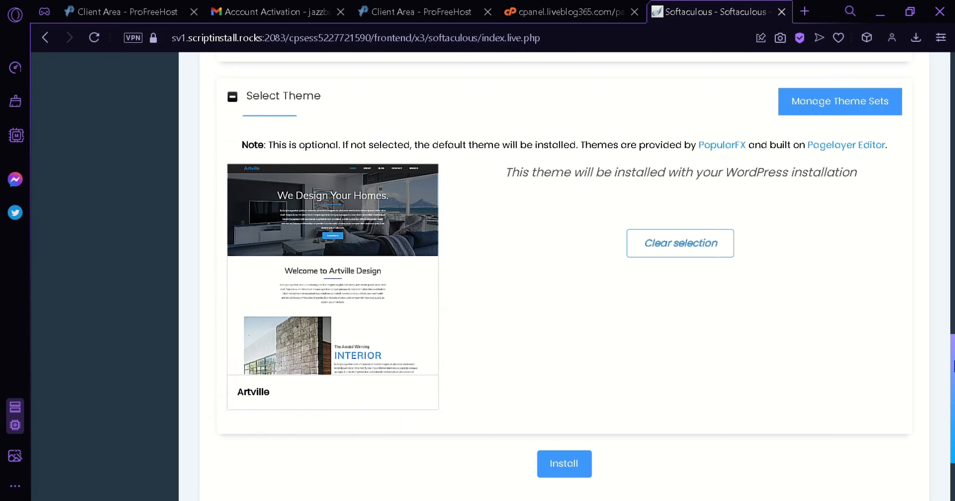
pyautogui.scroll(-1, 587, 271)
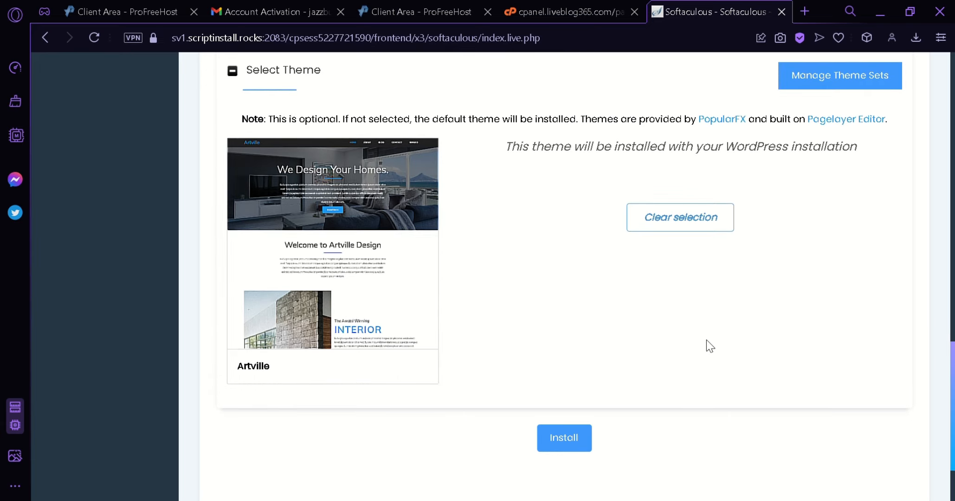
pyautogui.click(563, 441)
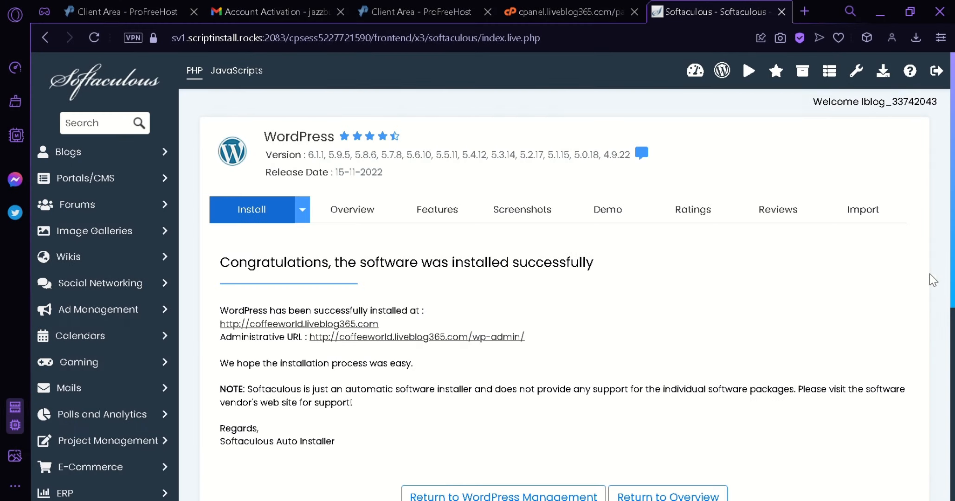
# Open the installed site at coffeeworld.liveblog365.com and look through its home page sections
pyautogui.moveTo(953, 248); pyautogui.dragTo(952, 276)
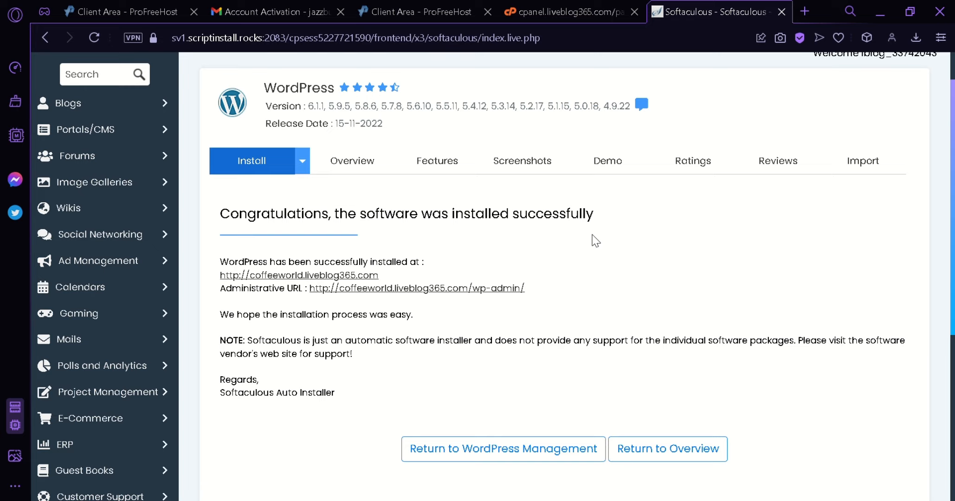
pyautogui.click(320, 277)
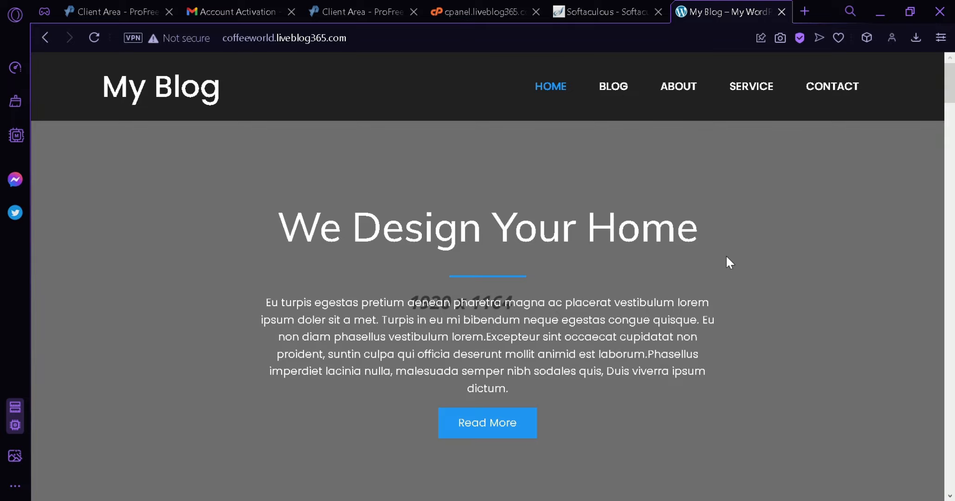
pyautogui.scroll(-20, 726, 260)
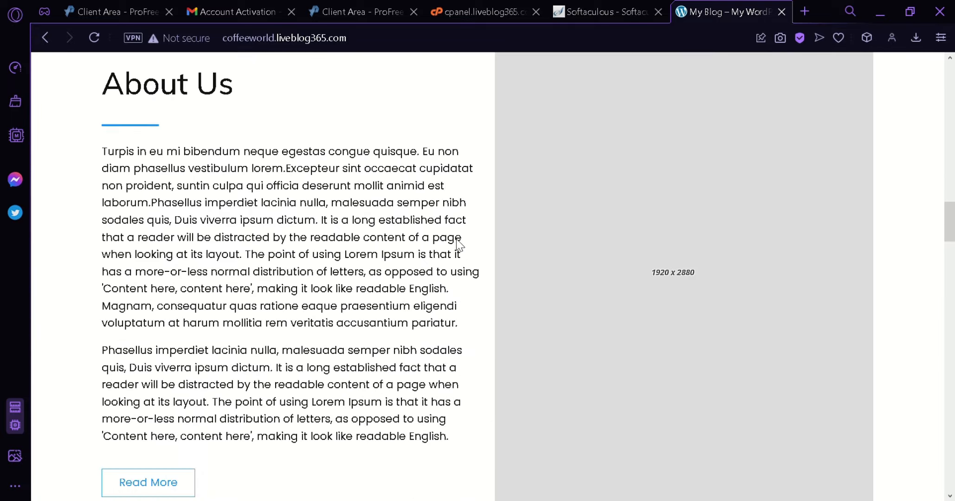
pyautogui.scroll(-3, 468, 241)
pyautogui.scroll(-5, 467, 238)
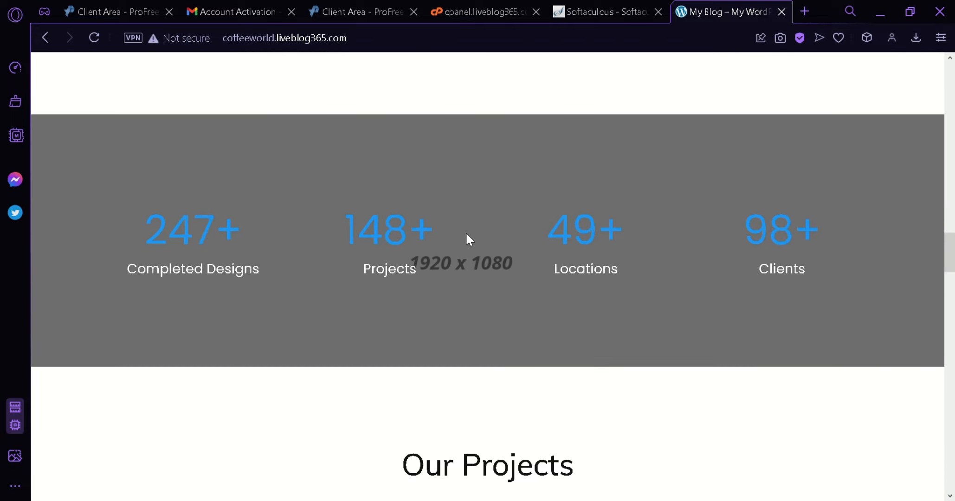
pyautogui.scroll(-10, 493, 228)
pyautogui.scroll(-3, 407, 250)
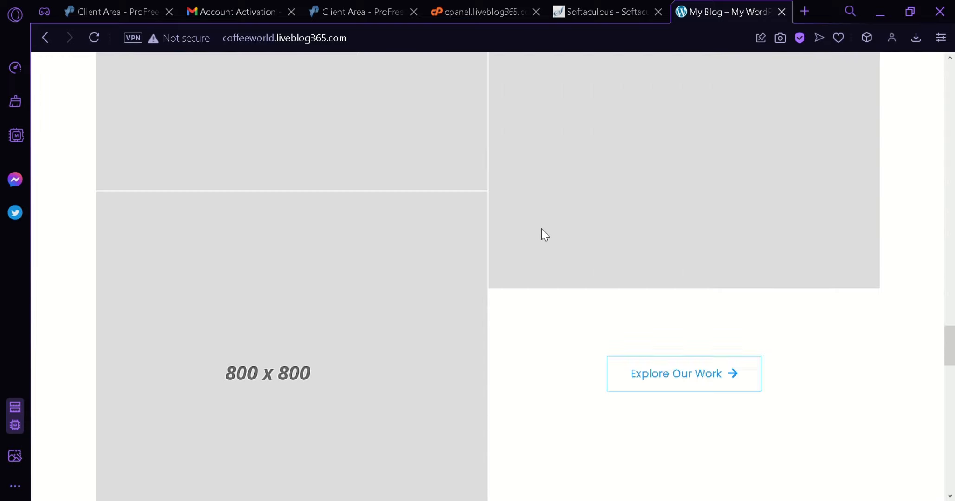
# Review the full coffeeworld.liveblog365.com home page, from the interior and About Us sections through projects, services and testimonials, and return to its header
pyautogui.scroll(20, 547, 228)
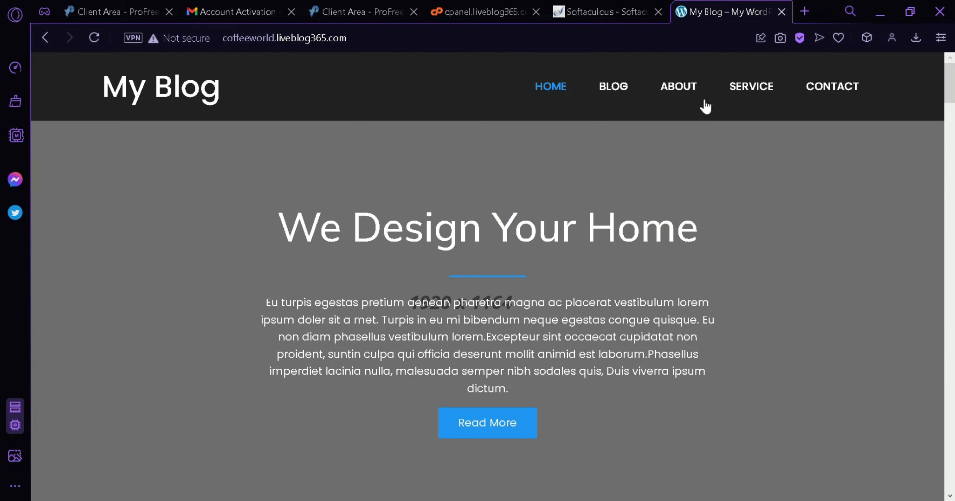
pyautogui.scroll(-6, 599, 250)
pyautogui.scroll(-6, 592, 251)
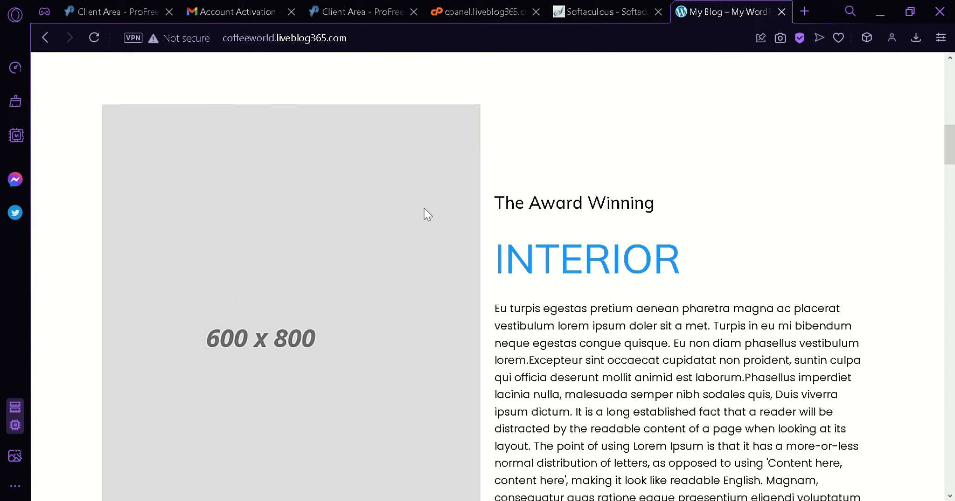
pyautogui.scroll(-6, 639, 256)
pyautogui.scroll(-6, 599, 207)
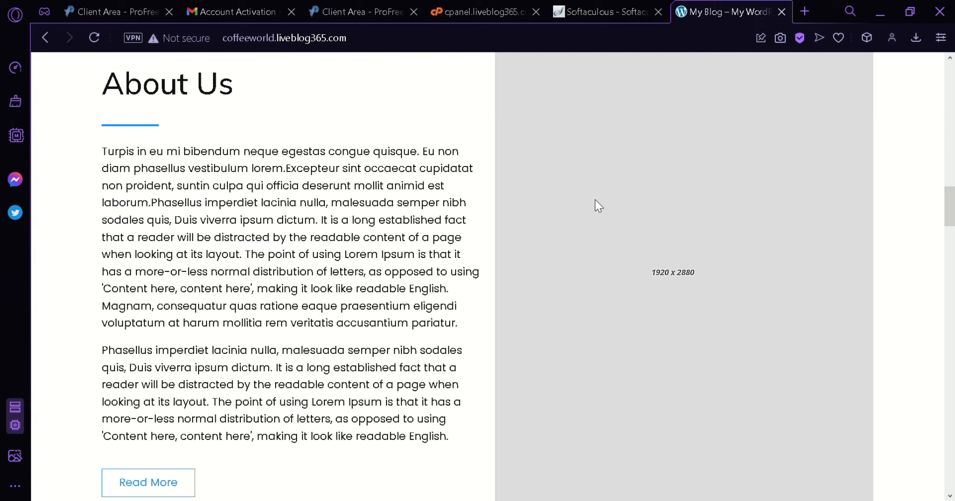
pyautogui.scroll(-8, 598, 190)
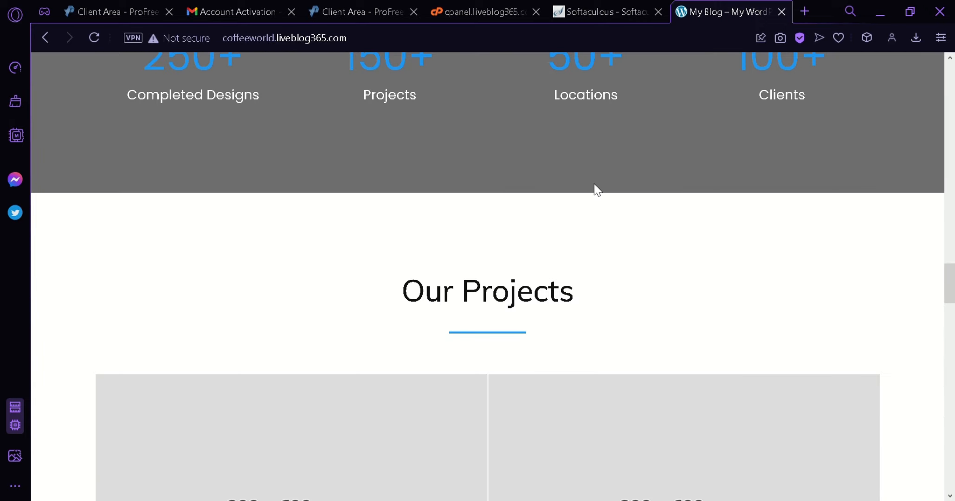
pyautogui.scroll(-10, 596, 185)
pyautogui.scroll(-15, 601, 188)
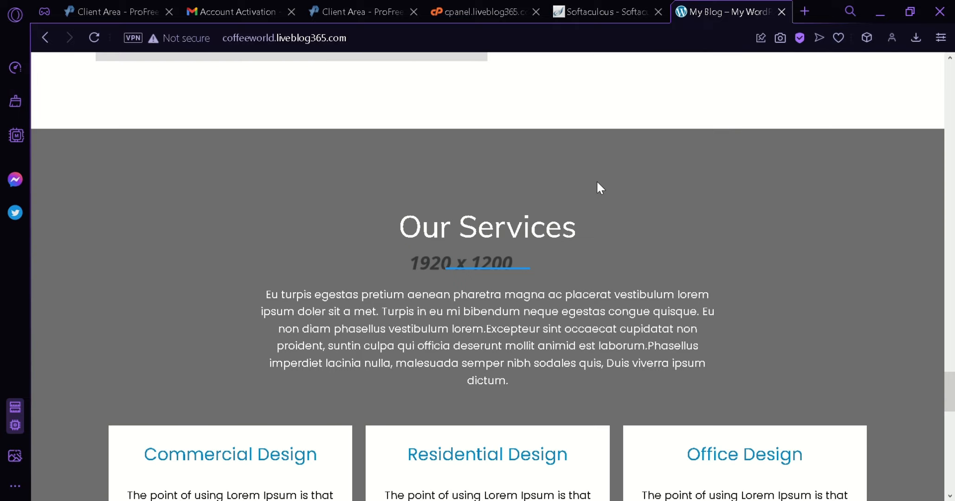
pyautogui.scroll(-6, 601, 189)
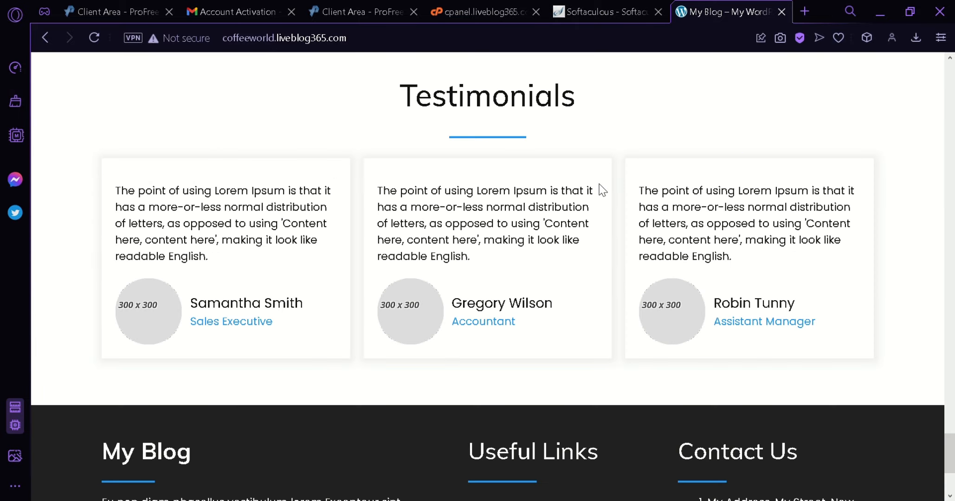
pyautogui.scroll(20, 602, 189)
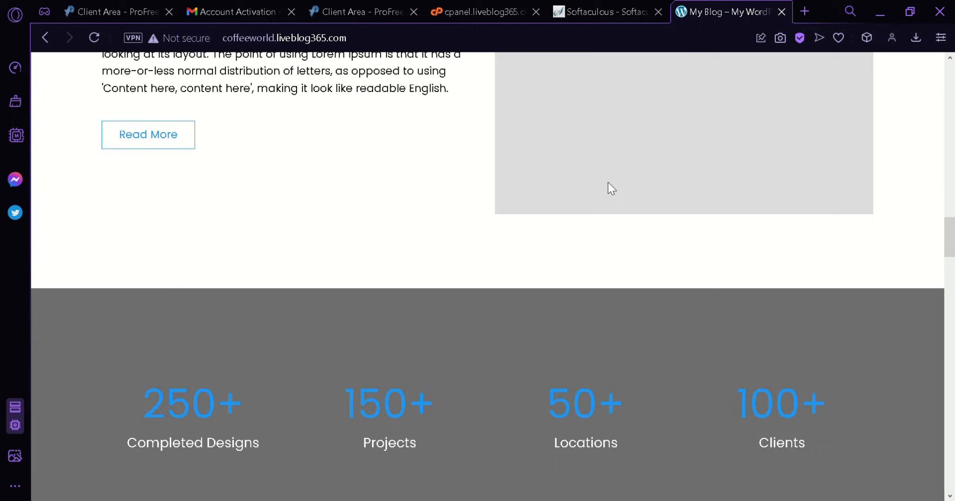
pyautogui.scroll(-3, 608, 183)
pyautogui.scroll(3, 610, 188)
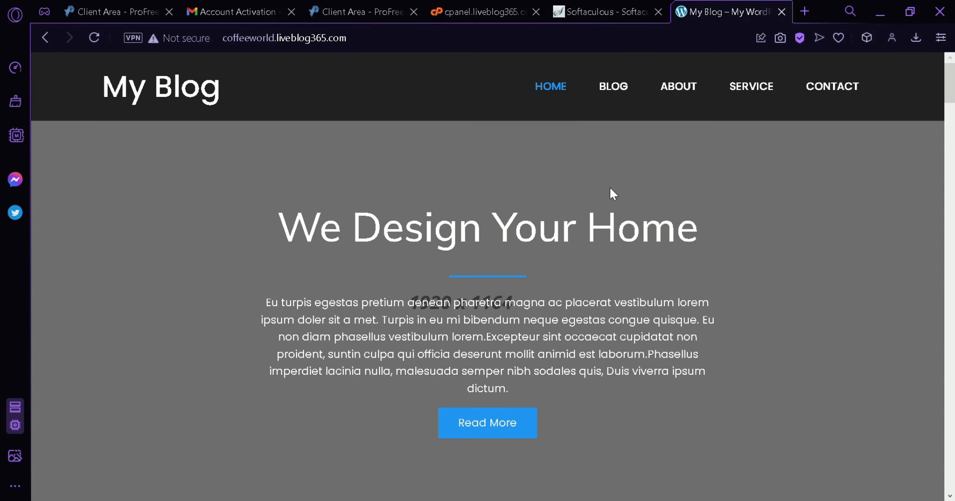